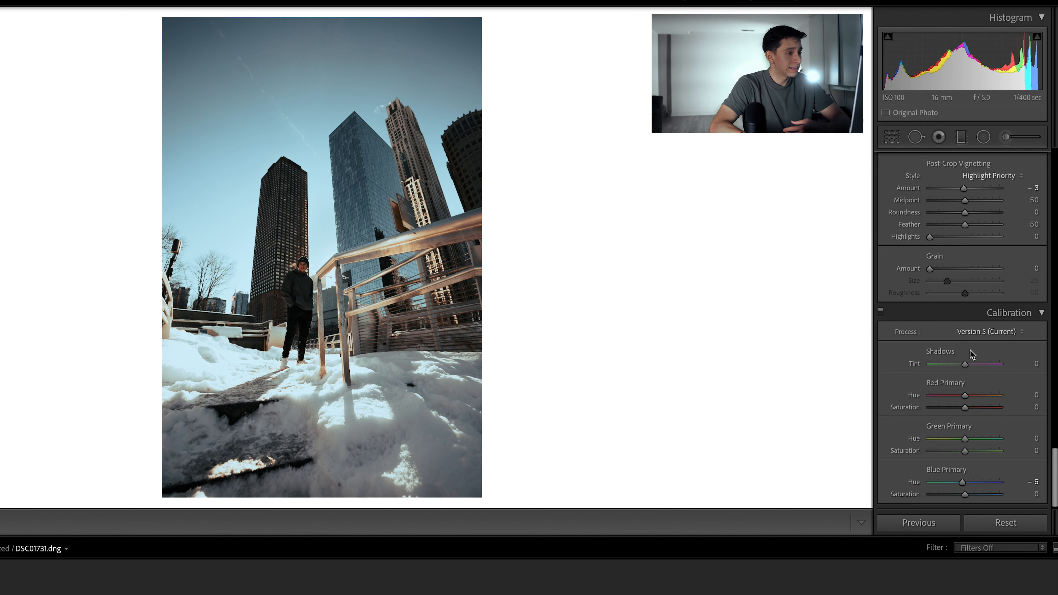
Step: Lower the whole photo's Clarity to −66 in the basic adjustments for a softer look
{"action": "scroll", "coordinate": [959, 346], "scroll_direction": "up", "scroll_amount": 20}
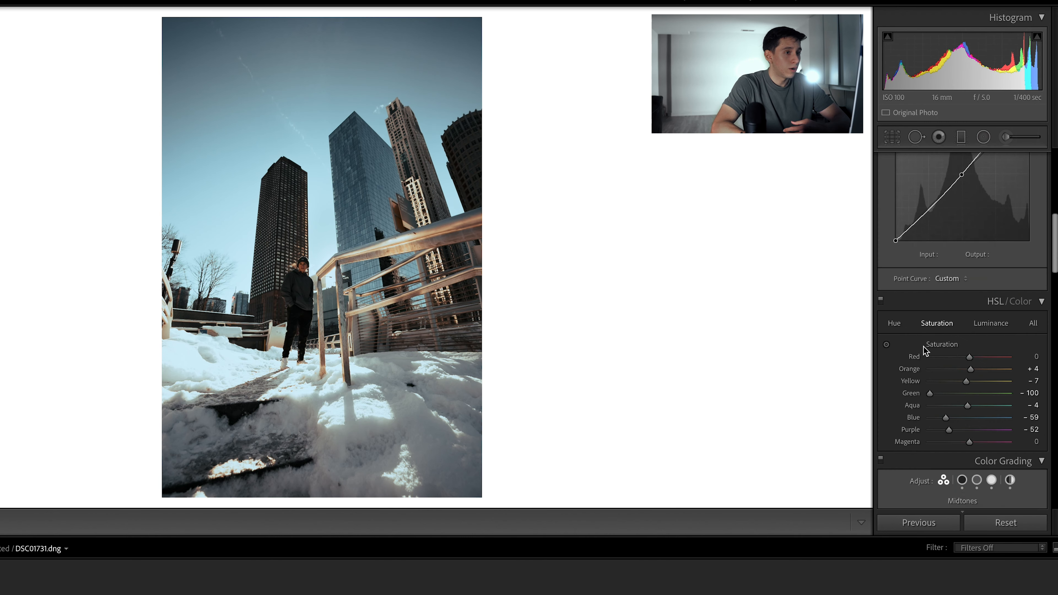
{"action": "scroll", "coordinate": [924, 347], "scroll_direction": "up", "scroll_amount": 5}
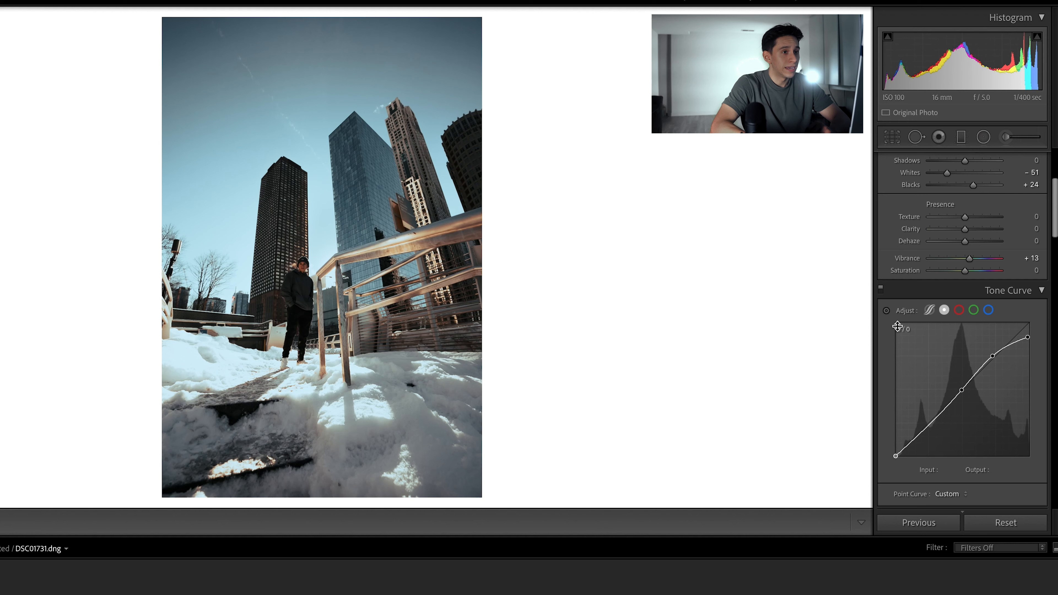
{"action": "scroll", "coordinate": [893, 328], "scroll_direction": "up", "scroll_amount": 5}
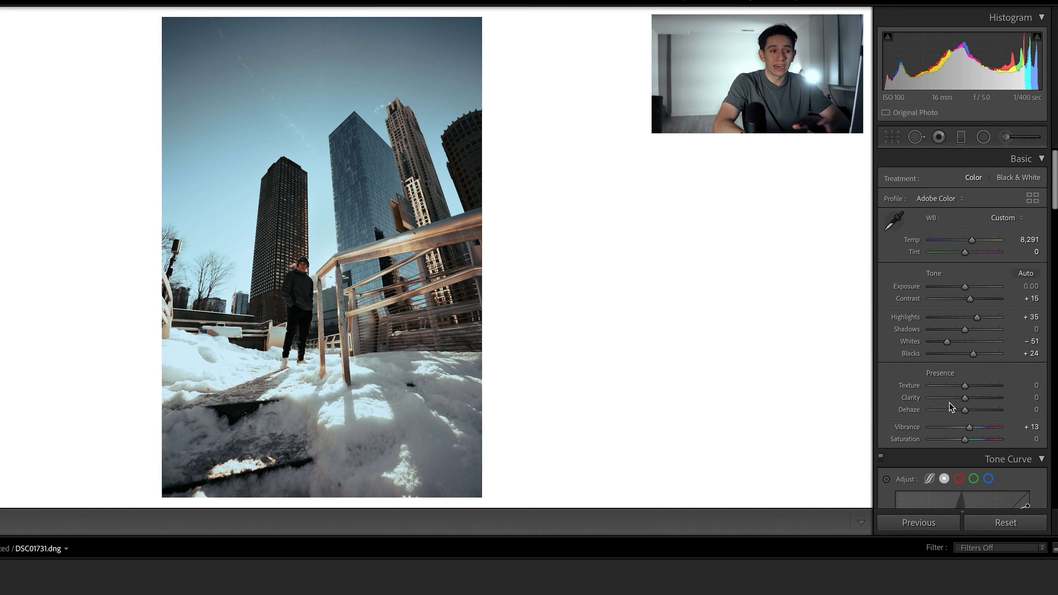
{"action": "left_click_drag", "start_coordinate": [965, 398], "coordinate": [955, 402]}
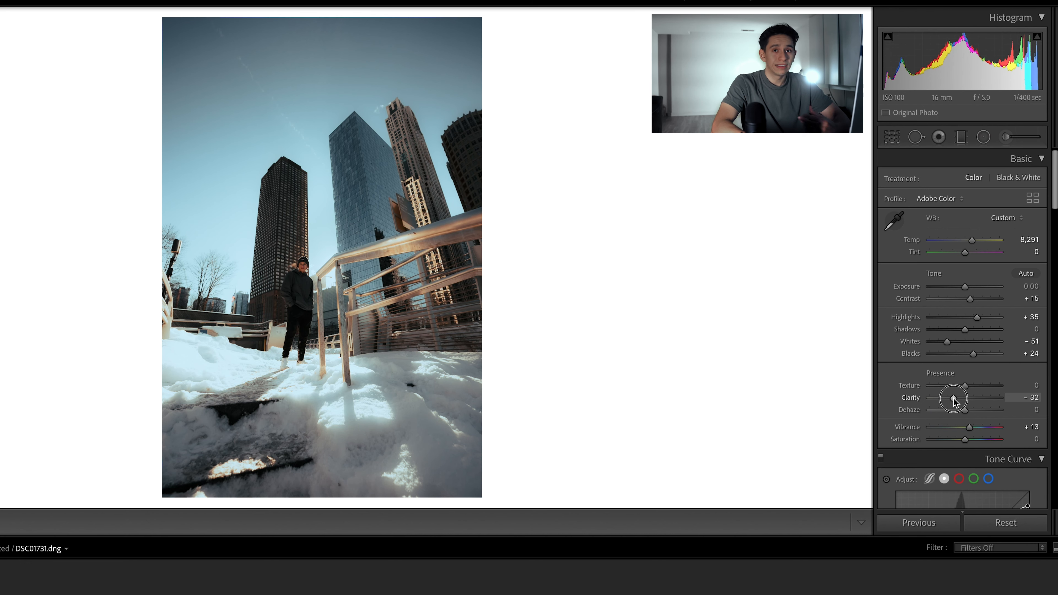
{"action": "left_click_drag", "start_coordinate": [955, 402], "coordinate": [955, 401]}
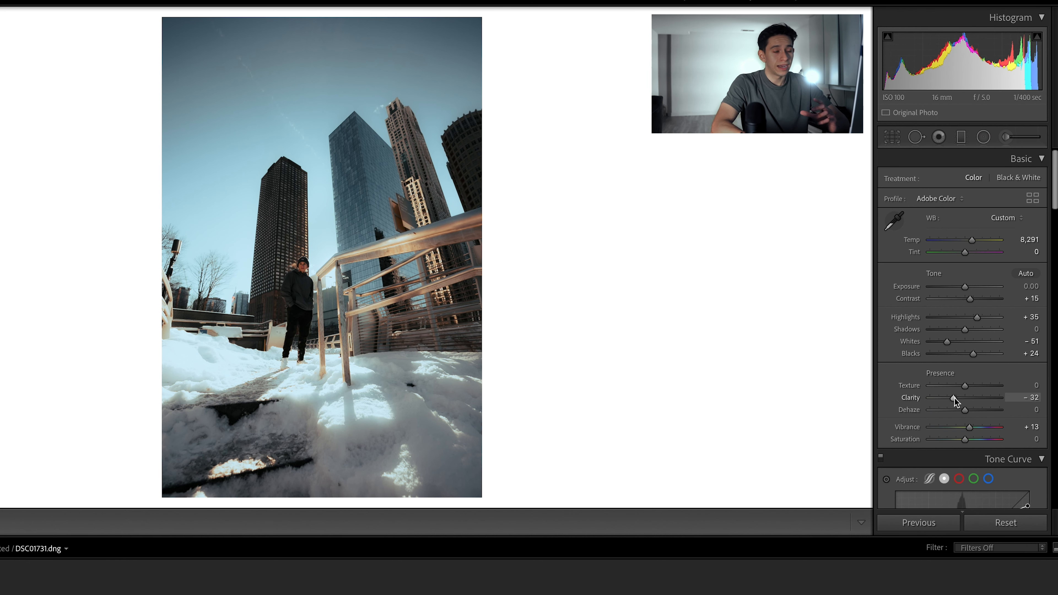
{"action": "left_click_drag", "start_coordinate": [959, 399], "coordinate": [942, 399]}
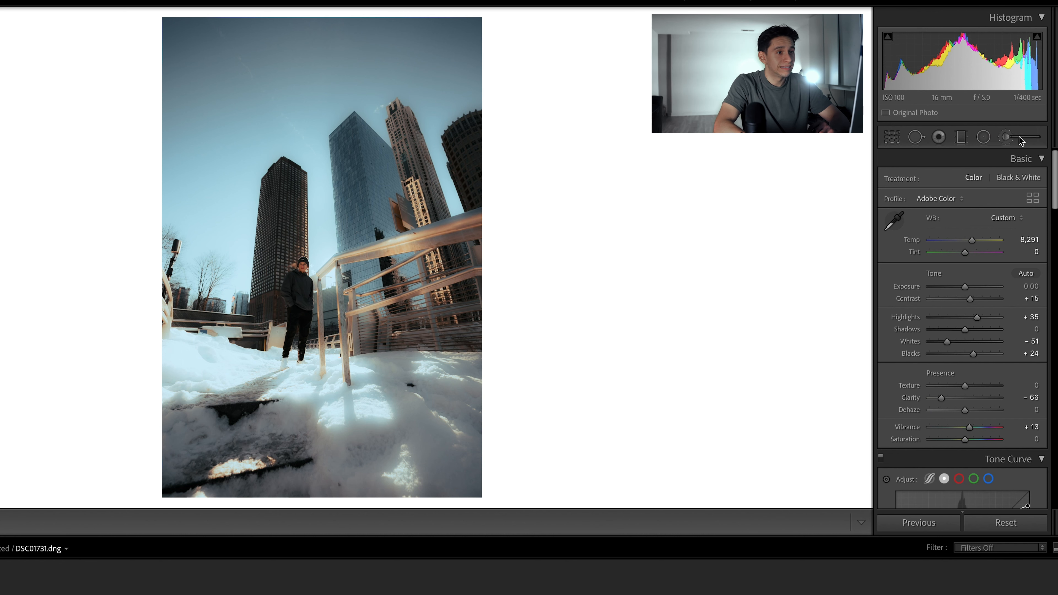
Step: Draw a narrow inverted radial filter around the standing man and raise its Clarity
{"action": "left_click", "coordinate": [972, 145]}
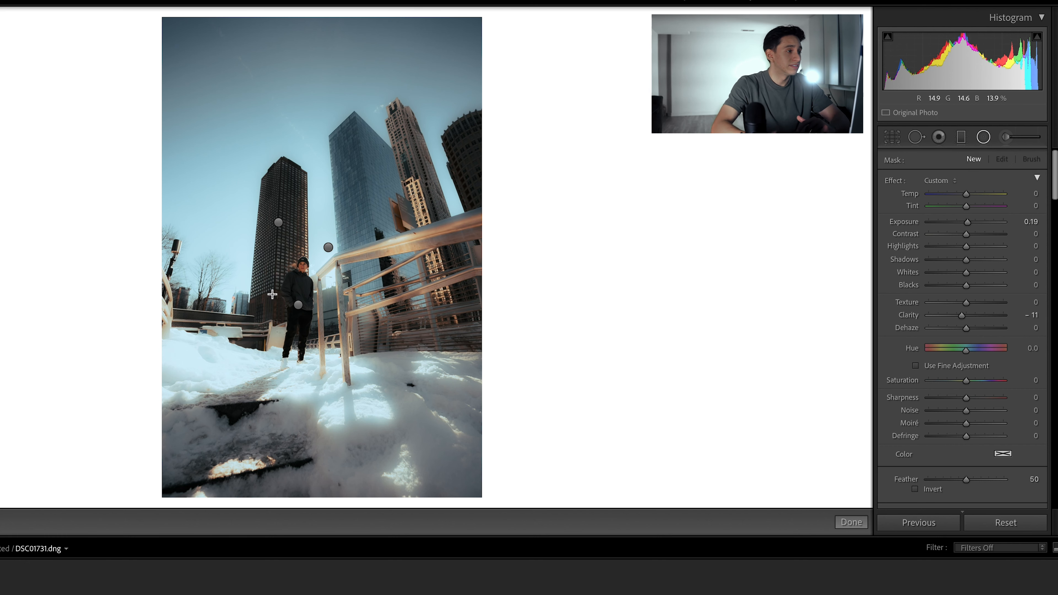
{"action": "left_click_drag", "start_coordinate": [300, 297], "coordinate": [309, 323]}
{"action": "left_click_drag", "start_coordinate": [294, 282], "coordinate": [300, 298]}
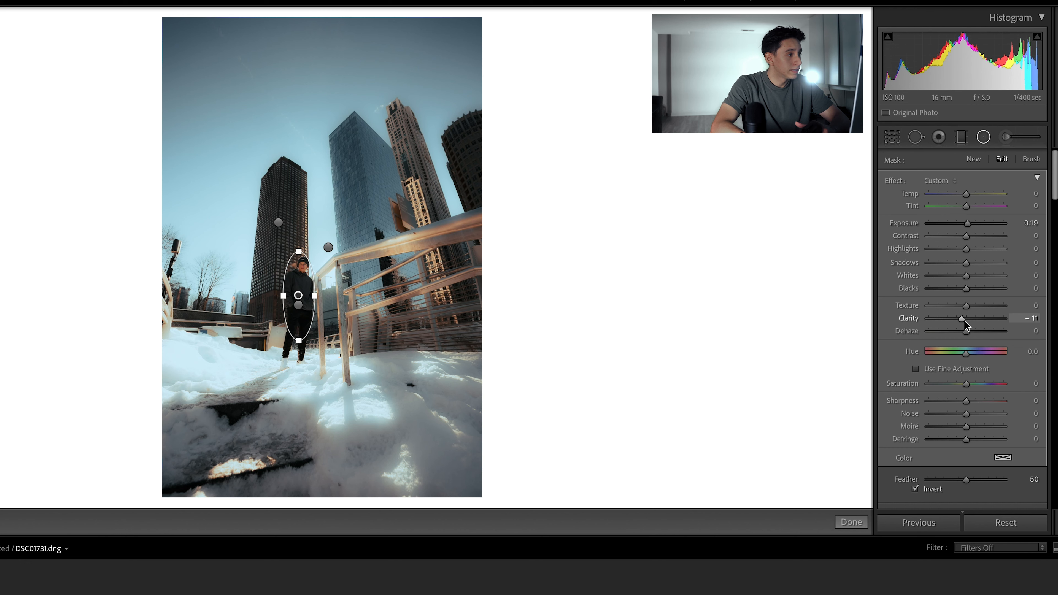
{"action": "mouse_move", "coordinate": [967, 326]}
{"action": "left_mouse_down"}
{"action": "mouse_move", "coordinate": [1014, 330]}
{"action": "mouse_move", "coordinate": [961, 329]}
{"action": "mouse_move", "coordinate": [979, 331]}
{"action": "left_mouse_up"}
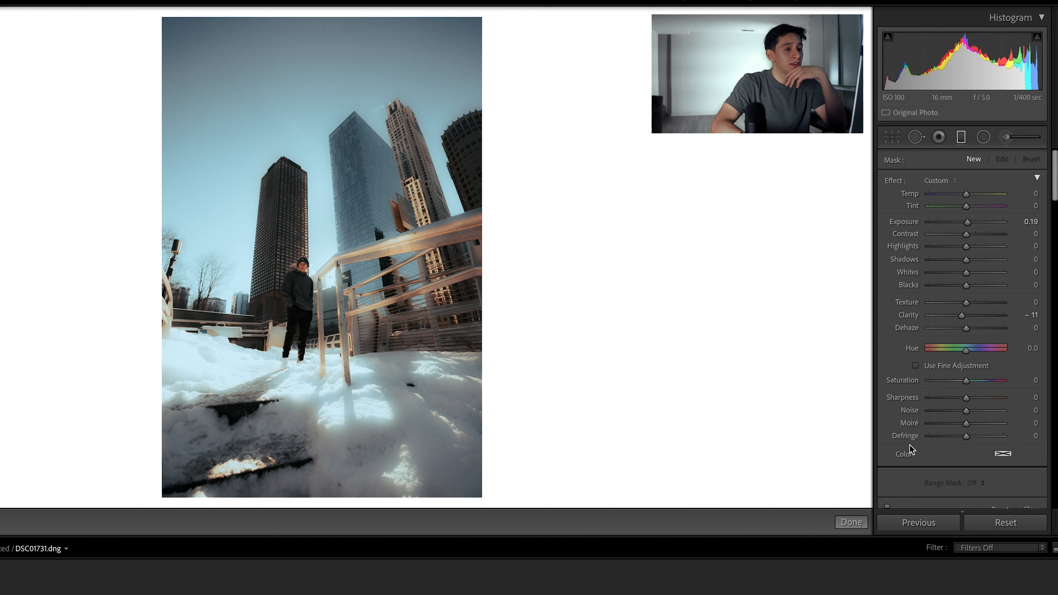
Step: Add a nearly vertical graduated filter across the photo's left edge and restrict it with a Luminance range mask
{"action": "scroll", "coordinate": [910, 449], "scroll_direction": "down", "scroll_amount": 1}
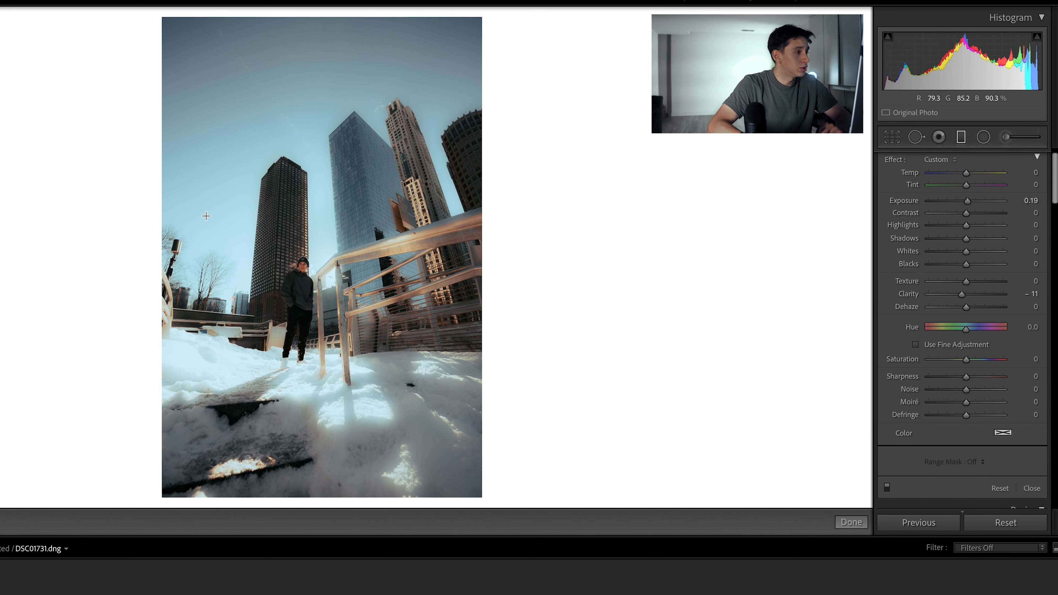
{"action": "left_click_drag", "start_coordinate": [194, 217], "coordinate": [110, 213]}
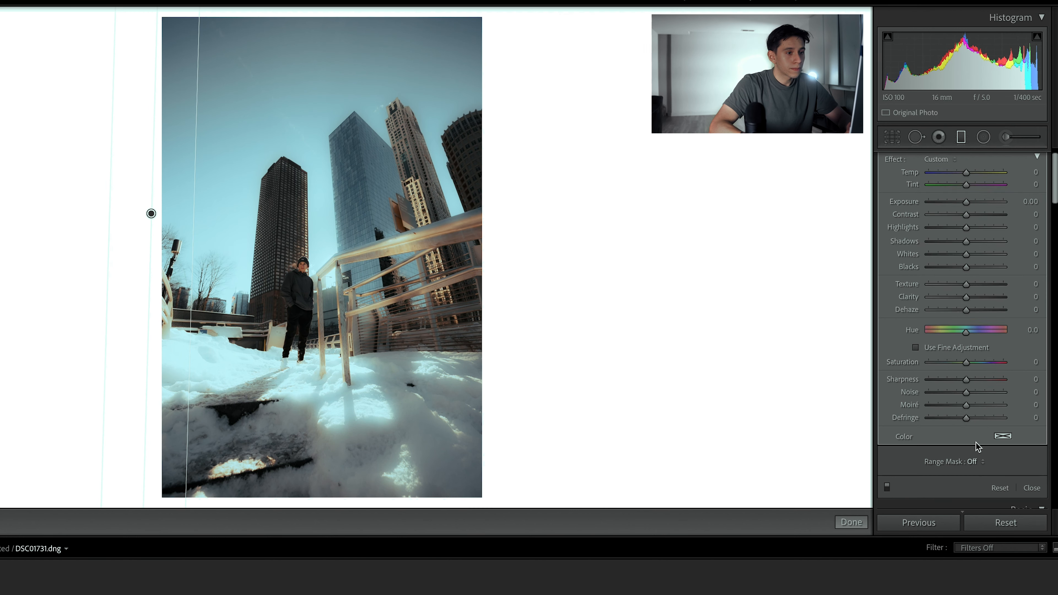
{"action": "scroll", "coordinate": [976, 446], "scroll_direction": "down", "scroll_amount": 1}
{"action": "left_click", "coordinate": [975, 453]}
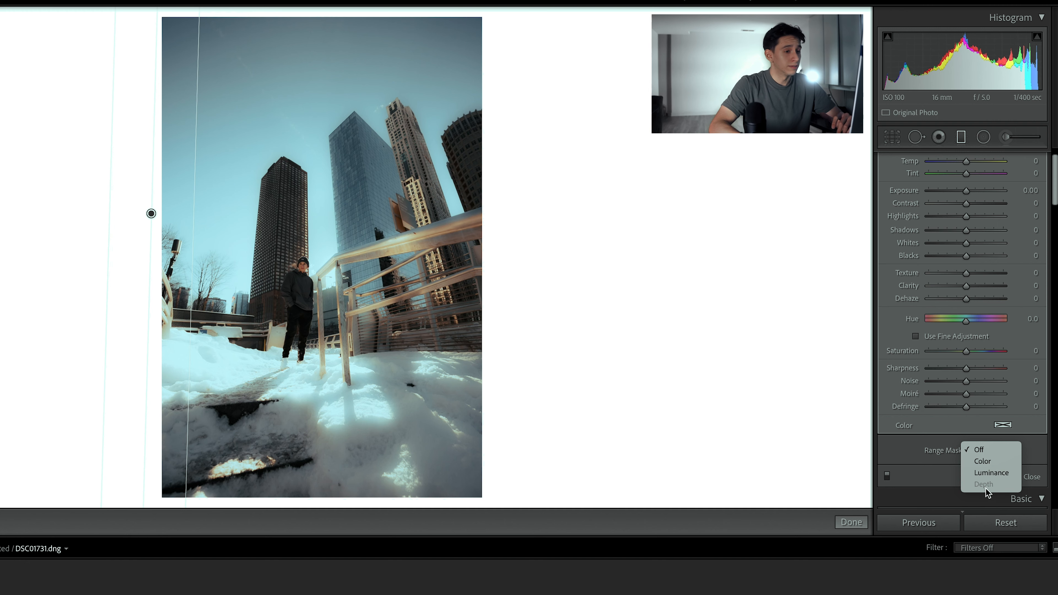
{"action": "left_click", "coordinate": [995, 473]}
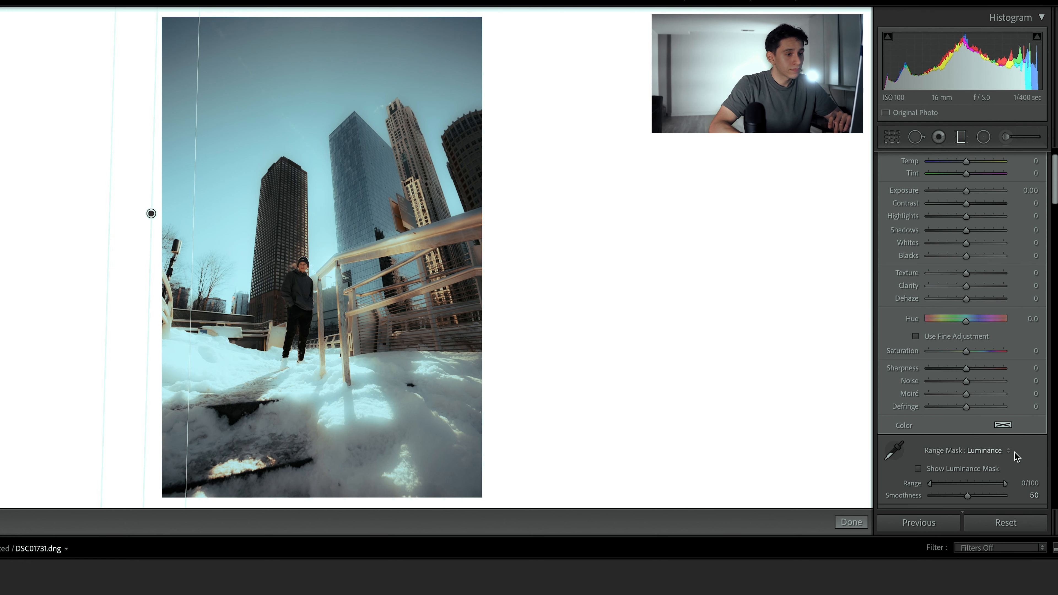
Step: Display the luminance mask overlay and shift the graduated filter outward past the photo's left edge to extend its coverage
{"action": "scroll", "coordinate": [1013, 455], "scroll_direction": "down", "scroll_amount": 2}
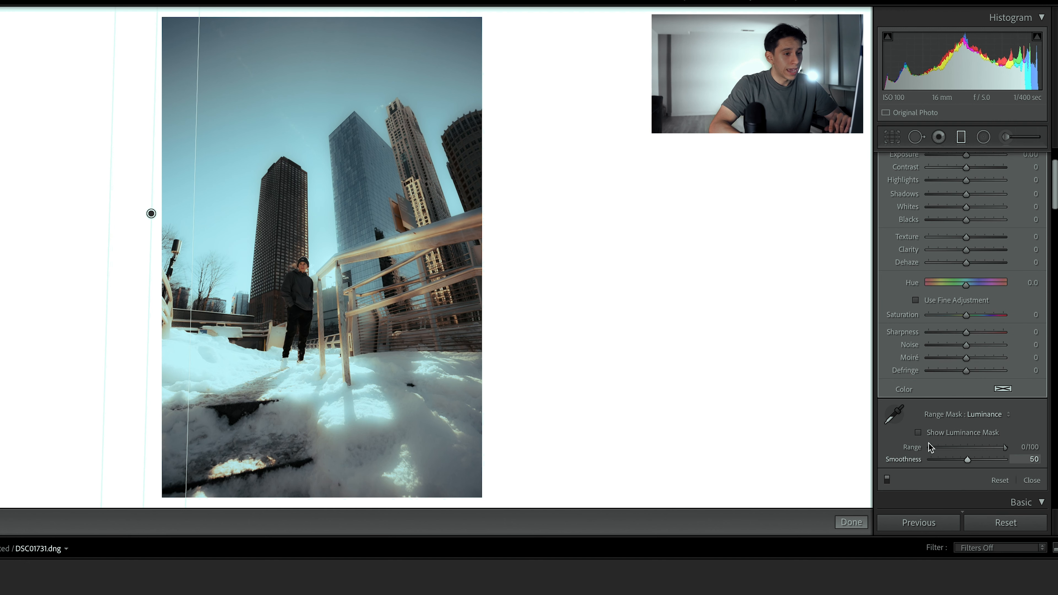
{"action": "left_click", "coordinate": [919, 432]}
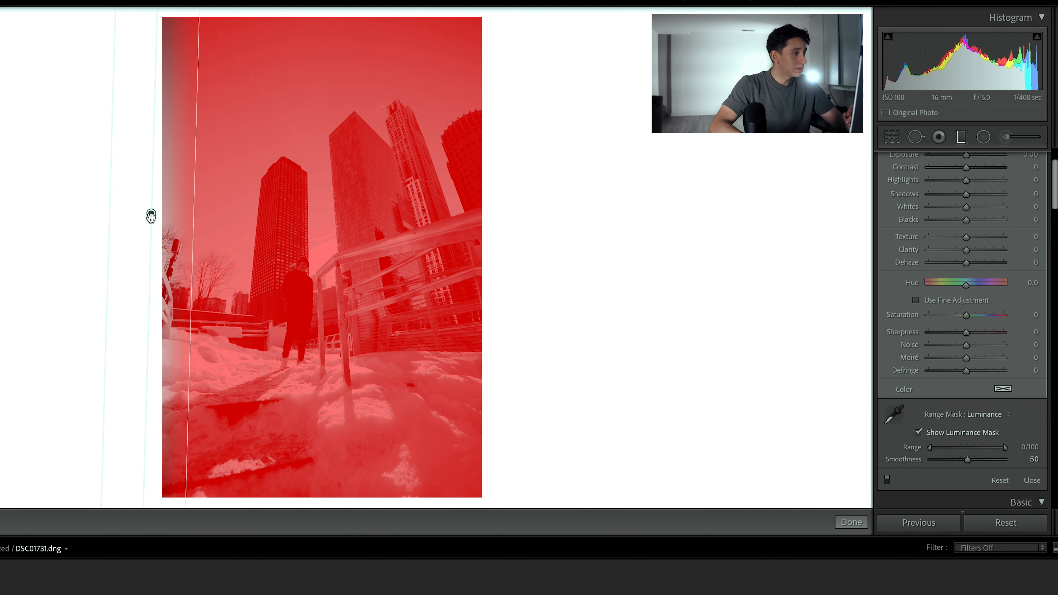
{"action": "left_click_drag", "start_coordinate": [150, 216], "coordinate": [128, 216]}
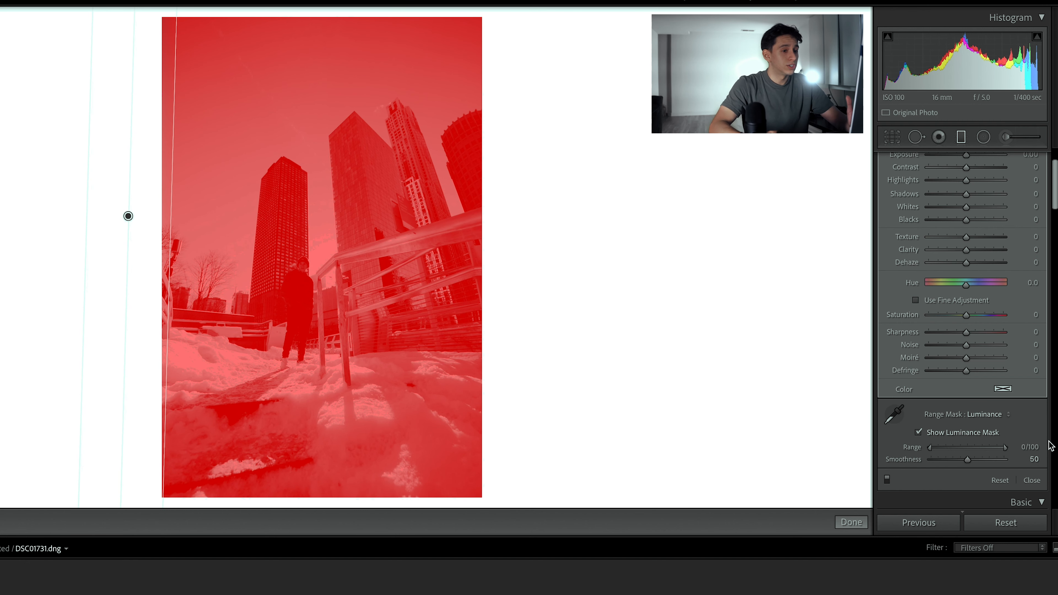
Step: Limit the luminance mask to the darkest tones with Range 0/5 and Smoothness 46, and hide the mask overlay
{"action": "left_click", "coordinate": [1004, 450]}
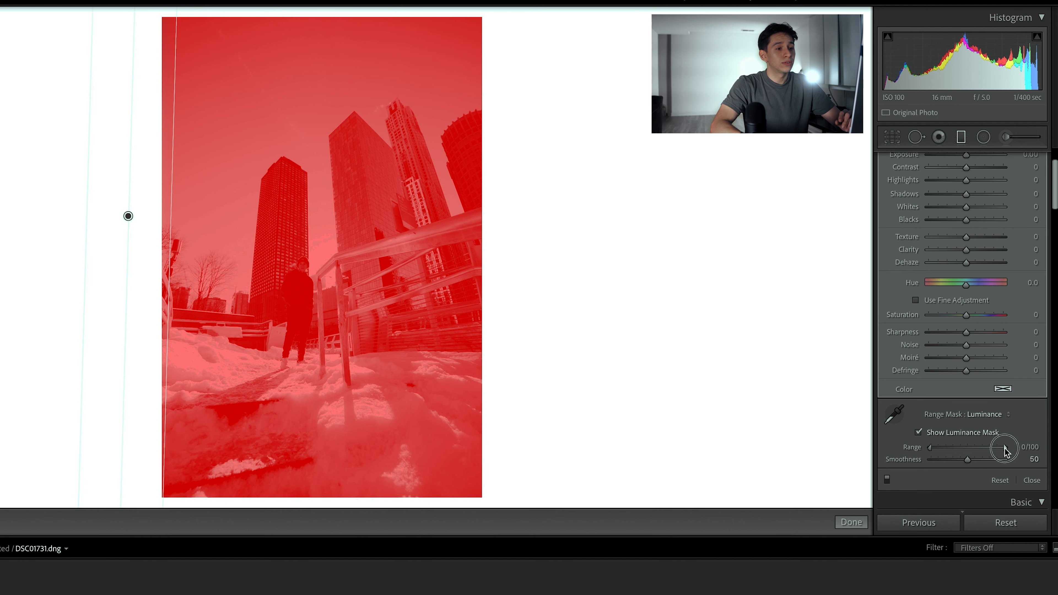
{"action": "left_click_drag", "start_coordinate": [1005, 450], "coordinate": [932, 462]}
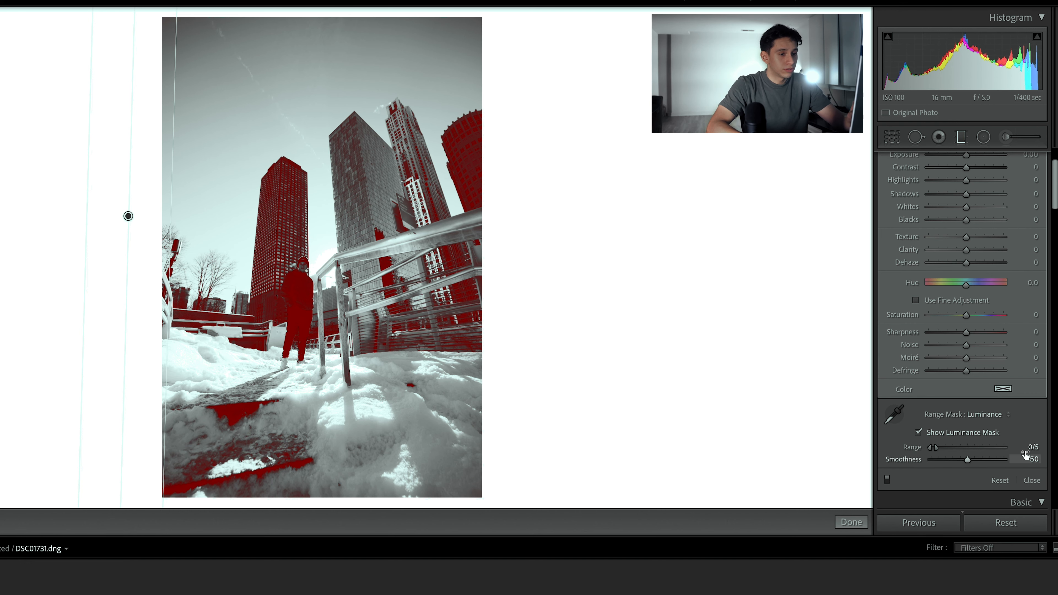
{"action": "mouse_move", "coordinate": [967, 460]}
{"action": "left_mouse_down"}
{"action": "mouse_move", "coordinate": [933, 470]}
{"action": "mouse_move", "coordinate": [966, 473]}
{"action": "left_mouse_up"}
{"action": "scroll", "coordinate": [1026, 450], "scroll_direction": "down", "scroll_amount": 3}
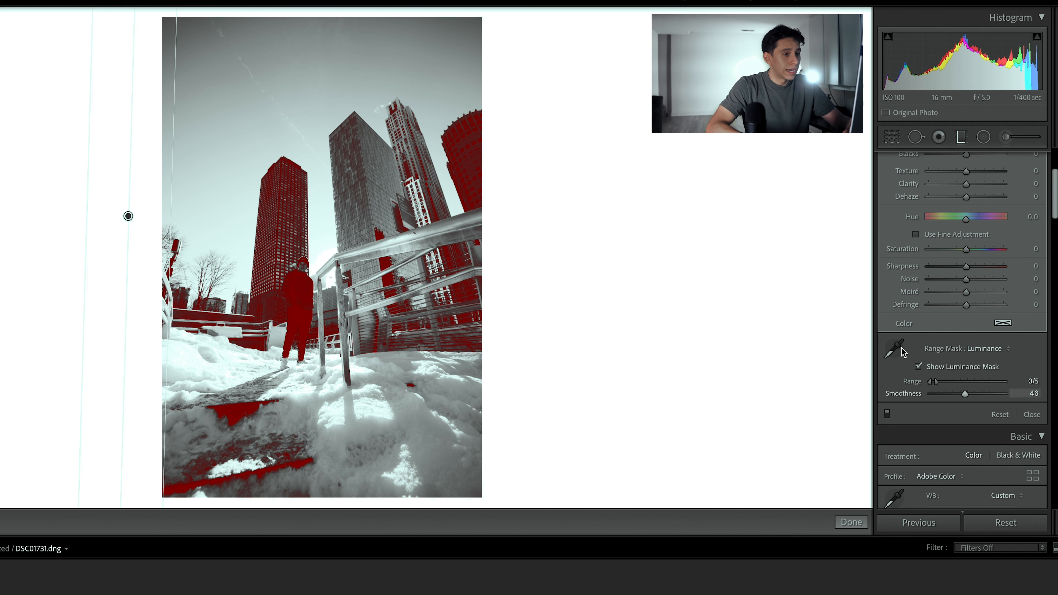
{"action": "left_click", "coordinate": [919, 367]}
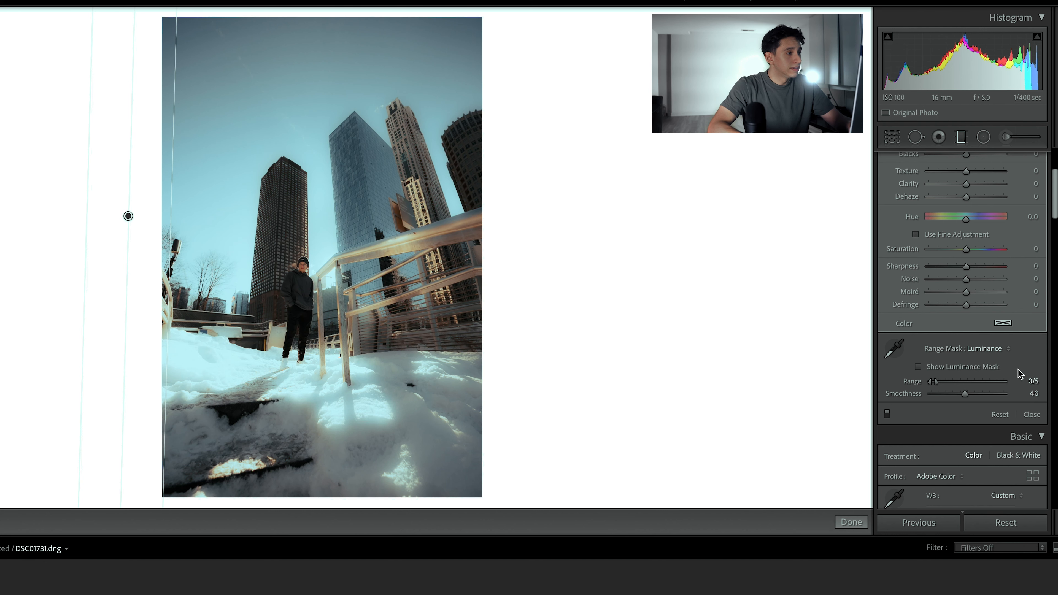
Step: Set the graduated filter's Clarity to 8 and its Temp to −44
{"action": "scroll", "coordinate": [1023, 385], "scroll_direction": "up", "scroll_amount": 4}
{"action": "scroll", "coordinate": [1022, 384], "scroll_direction": "up", "scroll_amount": 2}
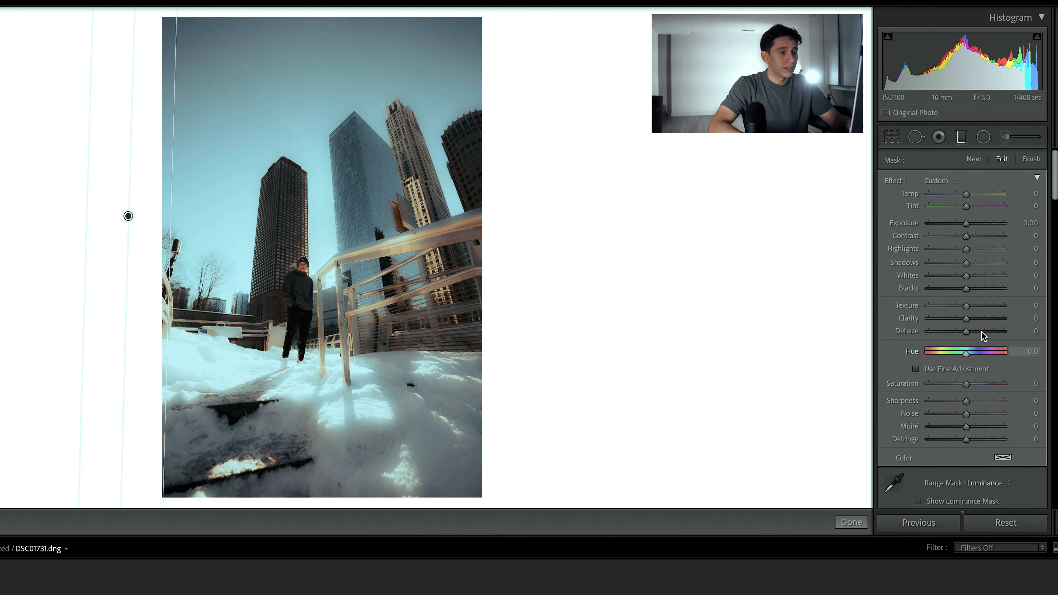
{"action": "left_click_drag", "start_coordinate": [967, 321], "coordinate": [932, 319]}
{"action": "left_click_drag", "start_coordinate": [951, 330], "coordinate": [971, 354]}
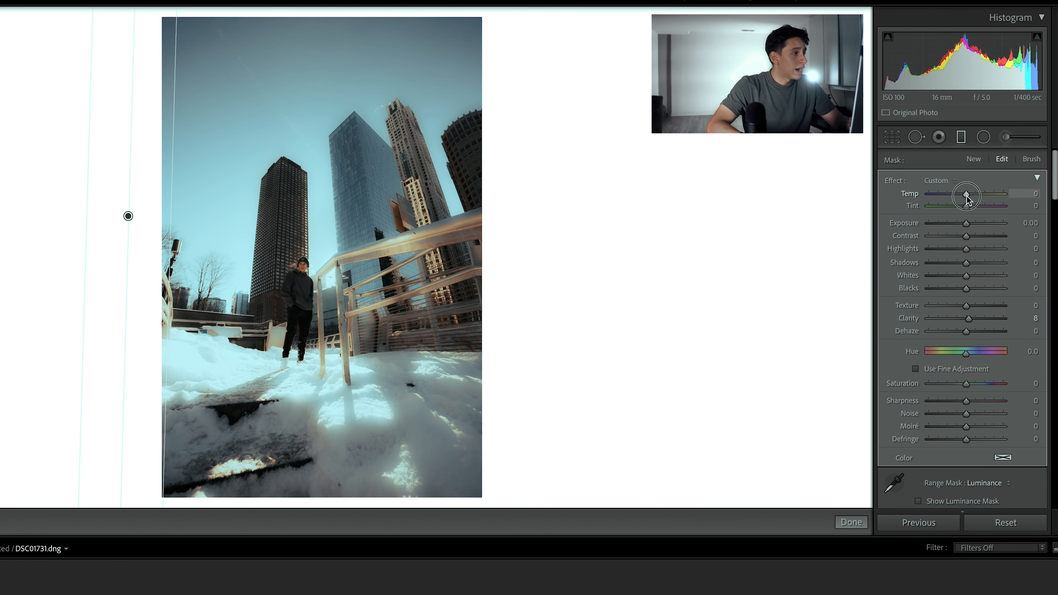
{"action": "mouse_move", "coordinate": [956, 196]}
{"action": "left_mouse_down"}
{"action": "mouse_move", "coordinate": [908, 197]}
{"action": "mouse_move", "coordinate": [998, 202]}
{"action": "mouse_move", "coordinate": [880, 205]}
{"action": "mouse_move", "coordinate": [1026, 209]}
{"action": "mouse_move", "coordinate": [1019, 221]}
{"action": "mouse_move", "coordinate": [963, 206]}
{"action": "left_mouse_up"}
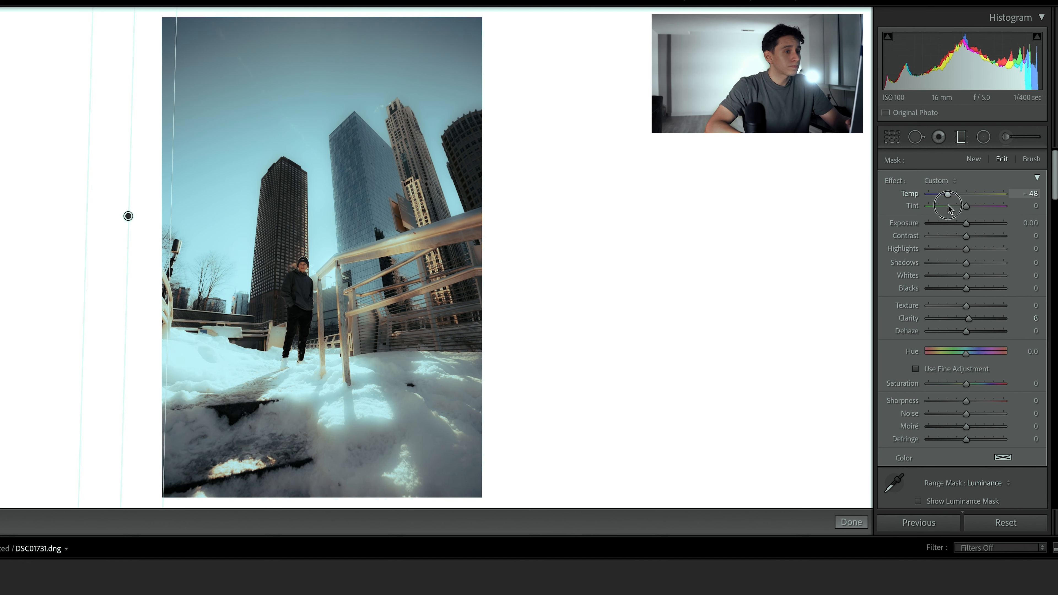
{"action": "left_click_drag", "start_coordinate": [944, 210], "coordinate": [950, 212]}
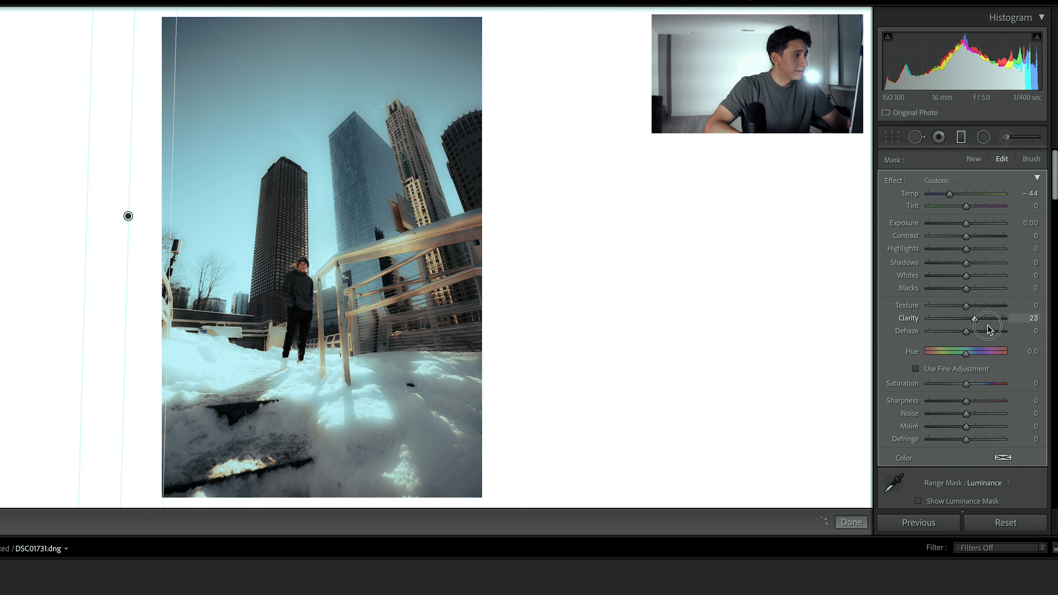
Step: Set the graduated filter's Clarity to −21, Shadows to −31 and Highlights to 39
{"action": "mouse_move", "coordinate": [957, 329]}
{"action": "left_mouse_down"}
{"action": "mouse_move", "coordinate": [1008, 329]}
{"action": "mouse_move", "coordinate": [964, 332]}
{"action": "left_mouse_up"}
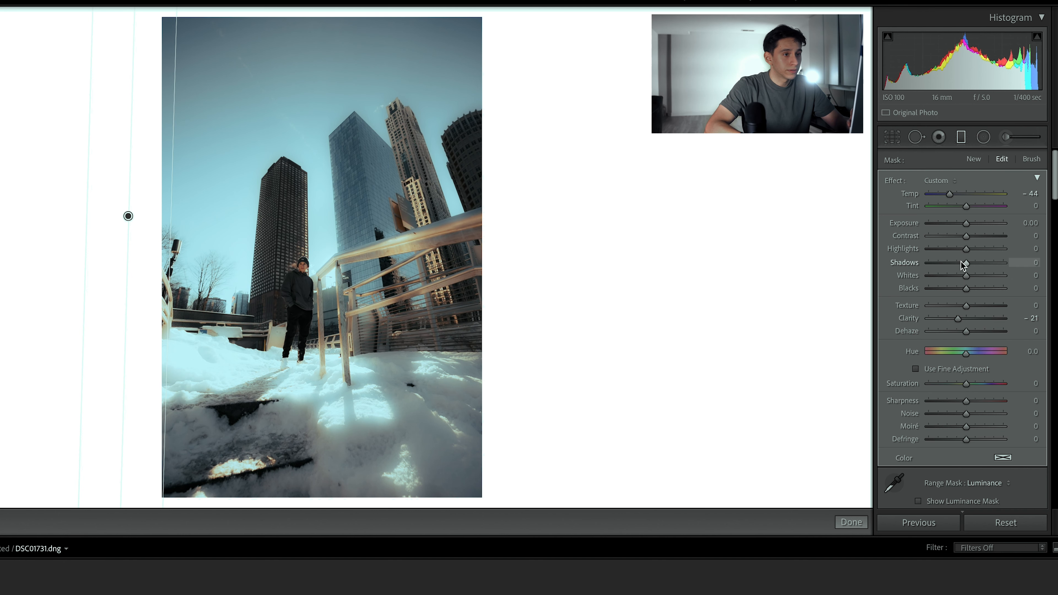
{"action": "mouse_move", "coordinate": [966, 264]}
{"action": "left_mouse_down"}
{"action": "mouse_move", "coordinate": [952, 263]}
{"action": "mouse_move", "coordinate": [958, 276]}
{"action": "left_mouse_up"}
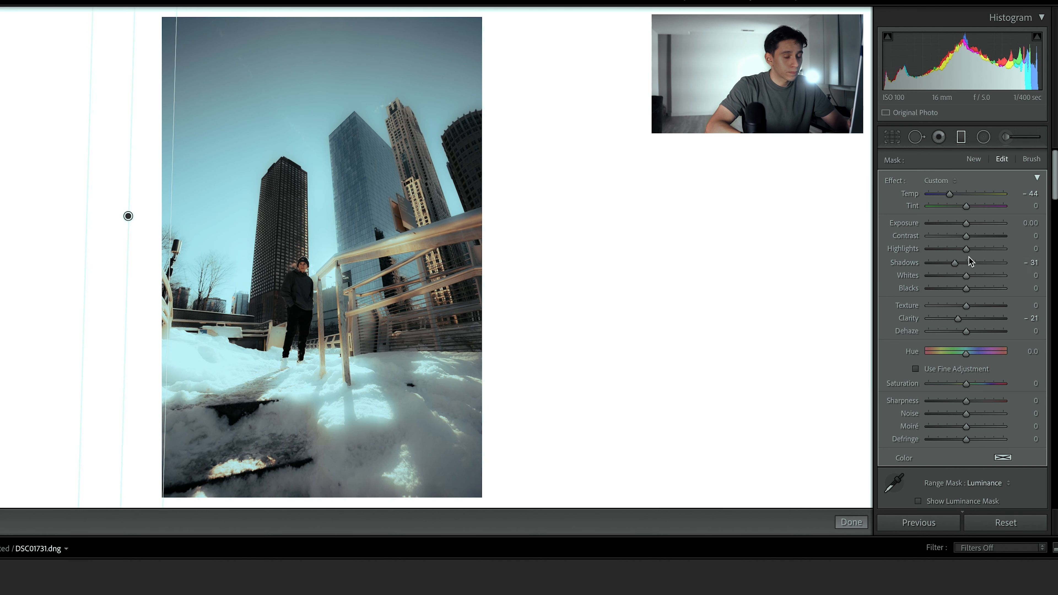
{"action": "mouse_move", "coordinate": [970, 252]}
{"action": "left_mouse_down"}
{"action": "mouse_move", "coordinate": [997, 259]}
{"action": "mouse_move", "coordinate": [984, 264]}
{"action": "left_mouse_up"}
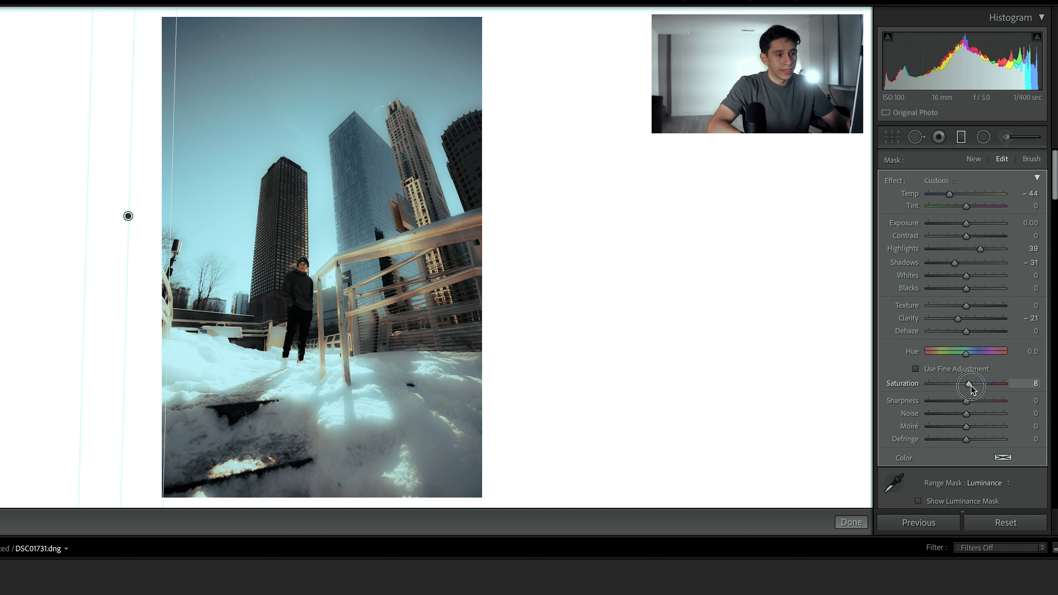
Step: Set the graduated filter's Saturation to 56 and move the filter farther outside the photo's left edge
{"action": "left_click_drag", "start_coordinate": [971, 388], "coordinate": [1030, 406]}
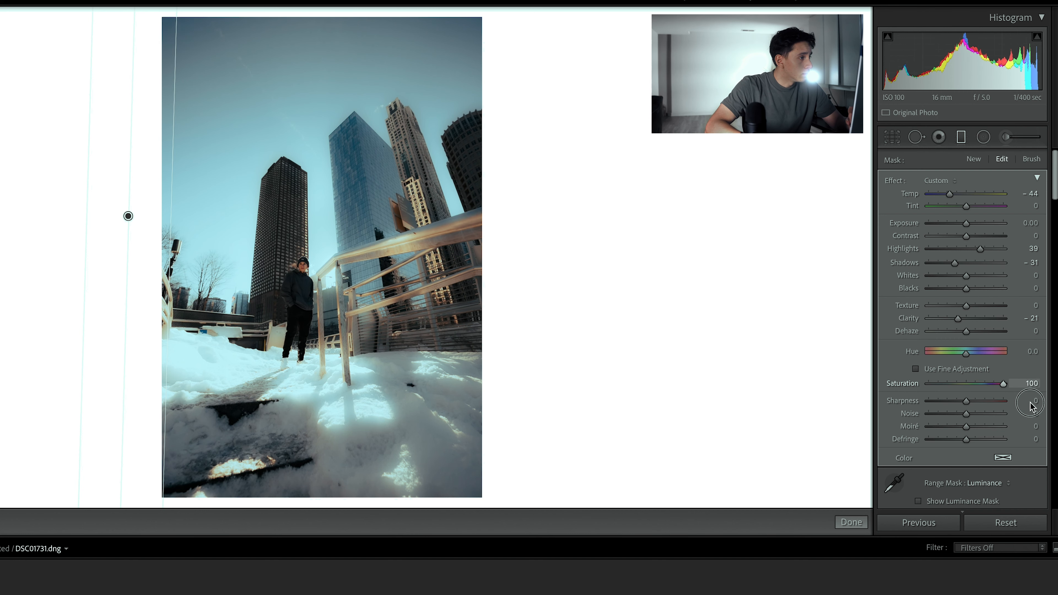
{"action": "left_click_drag", "start_coordinate": [951, 404], "coordinate": [998, 441]}
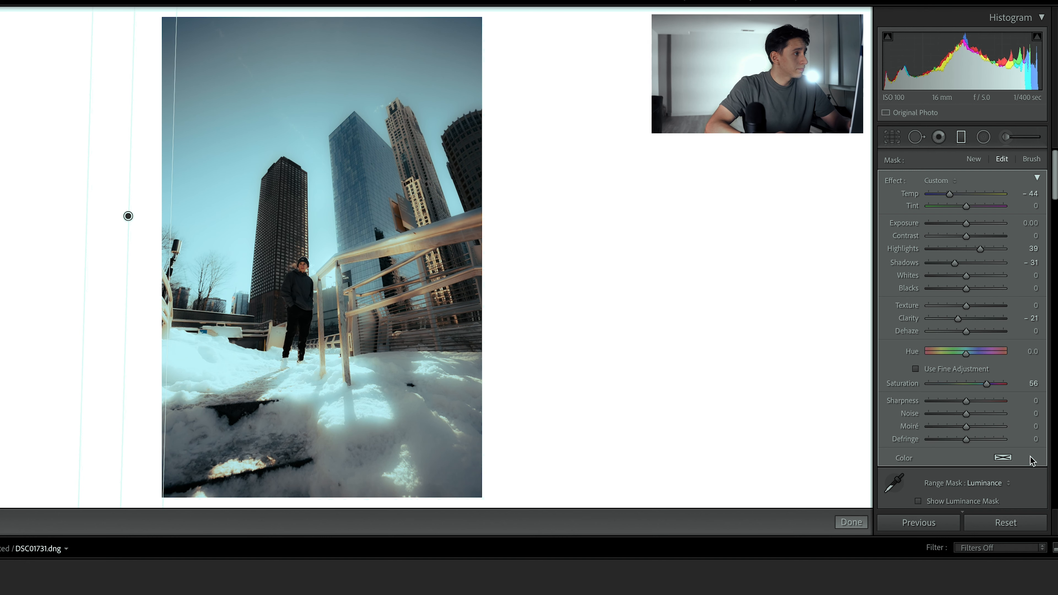
{"action": "left_click_drag", "start_coordinate": [130, 212], "coordinate": [64, 211]}
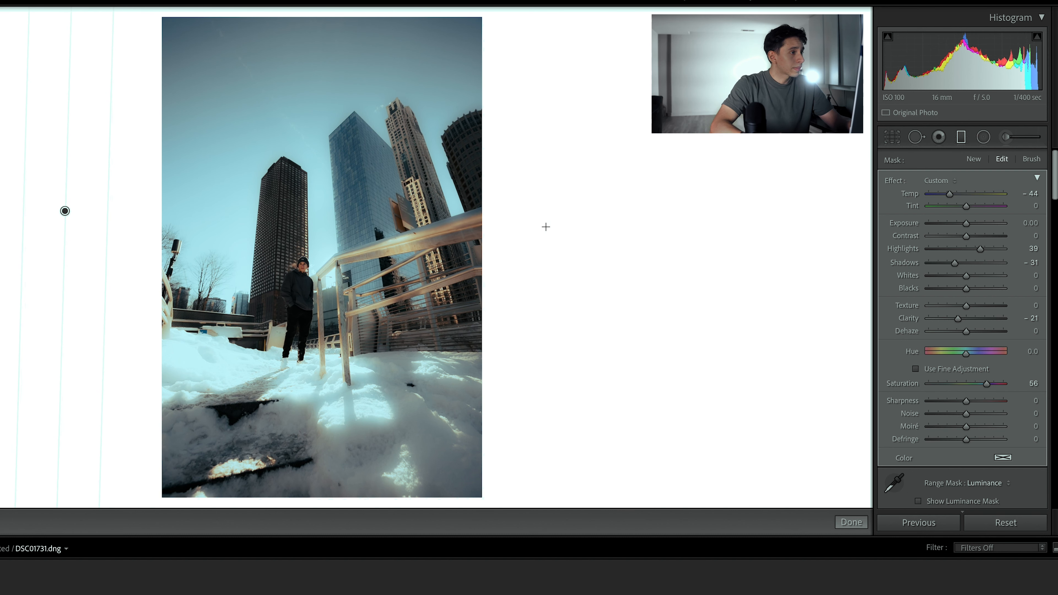
Step: Toggle the graduated filter off and on repeatedly to compare the photo with and without its adjustments
{"action": "scroll", "coordinate": [937, 474], "scroll_direction": "down", "scroll_amount": 3}
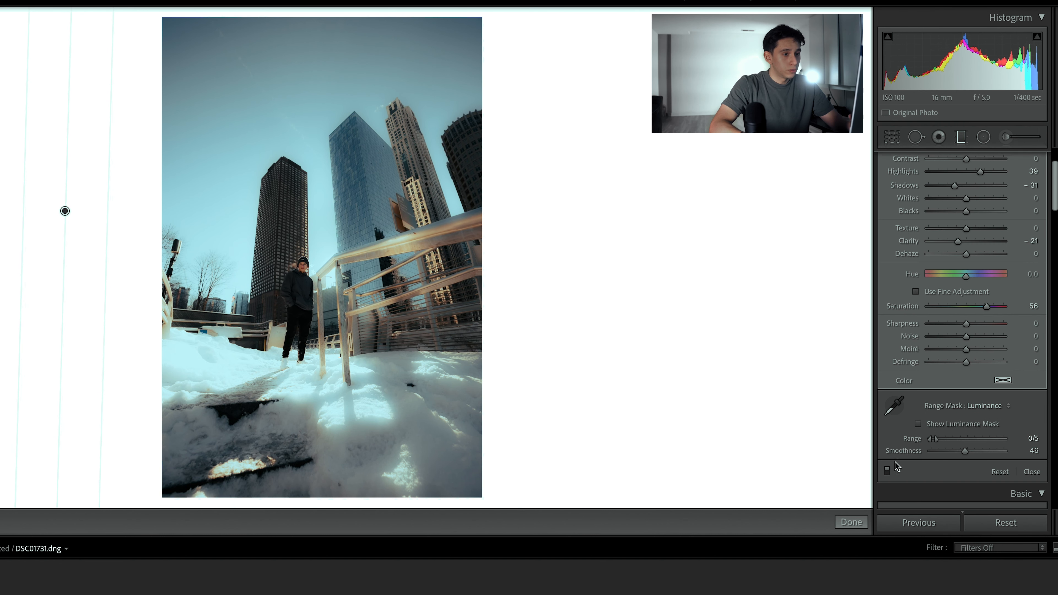
{"action": "left_click", "coordinate": [887, 469]}
{"action": "left_click", "coordinate": [887, 469]}
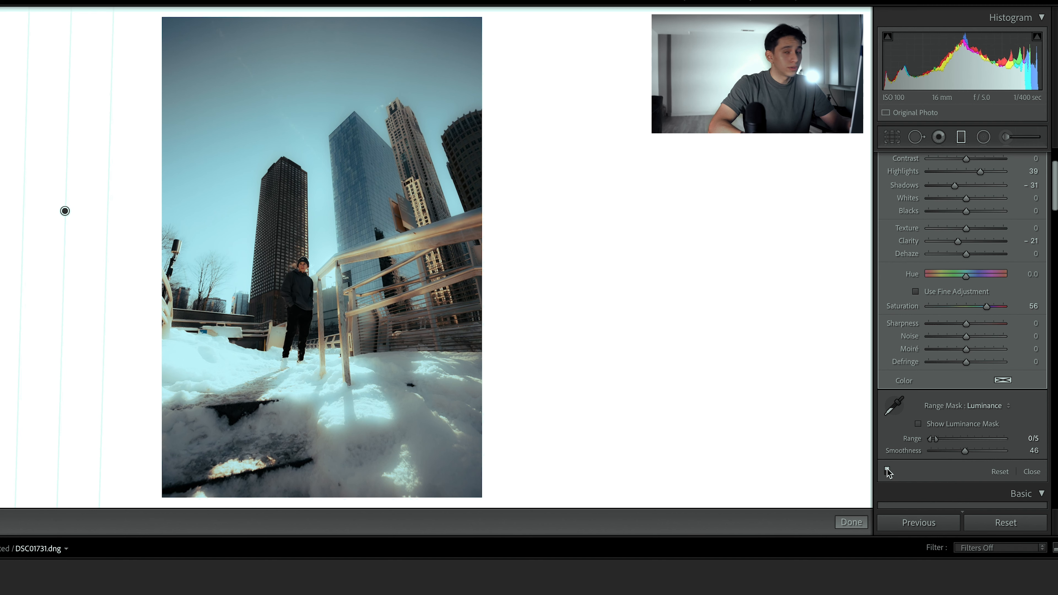
{"action": "left_click", "coordinate": [887, 470]}
{"action": "left_click", "coordinate": [887, 470]}
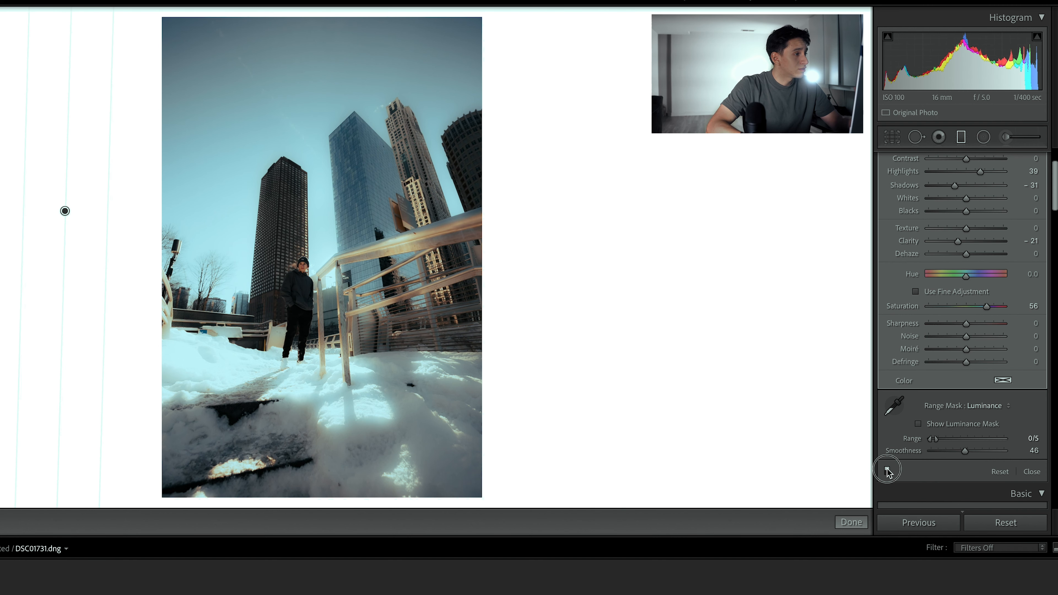
{"action": "left_click", "coordinate": [887, 470]}
{"action": "left_click", "coordinate": [887, 469]}
{"action": "left_click", "coordinate": [887, 469]}
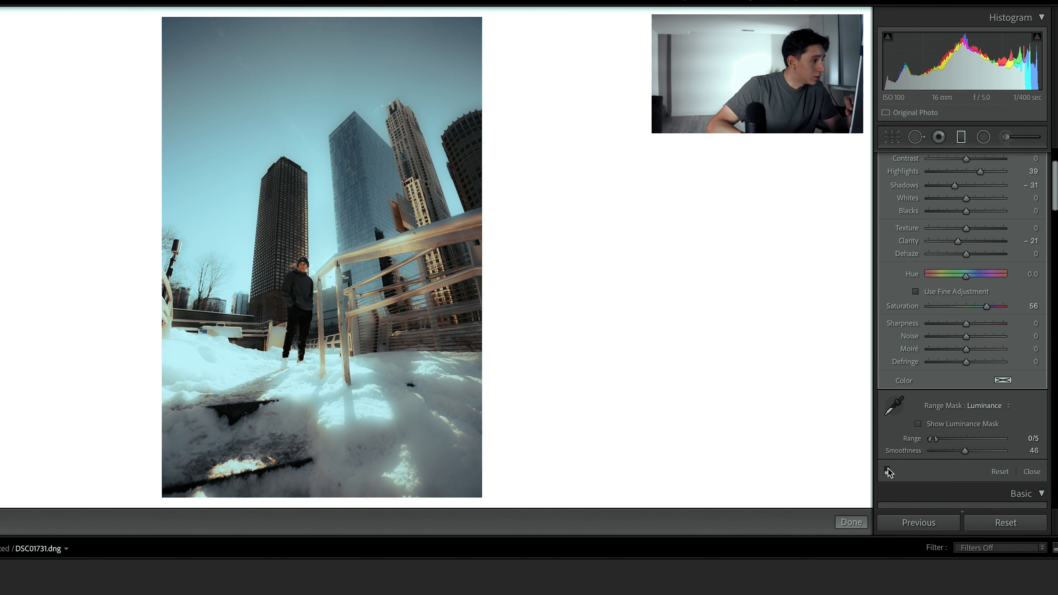
{"action": "left_click", "coordinate": [888, 469]}
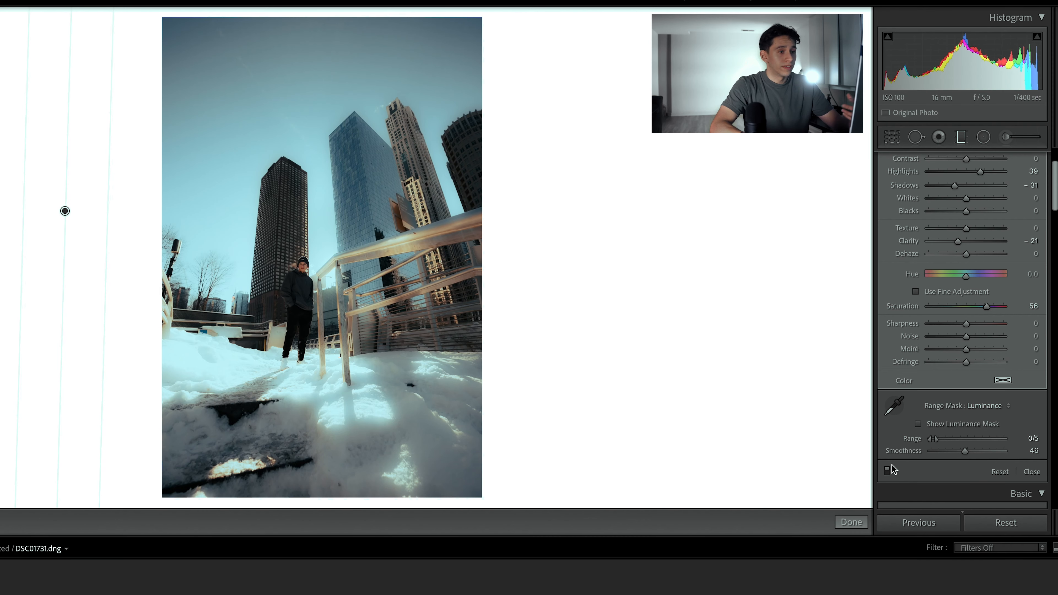